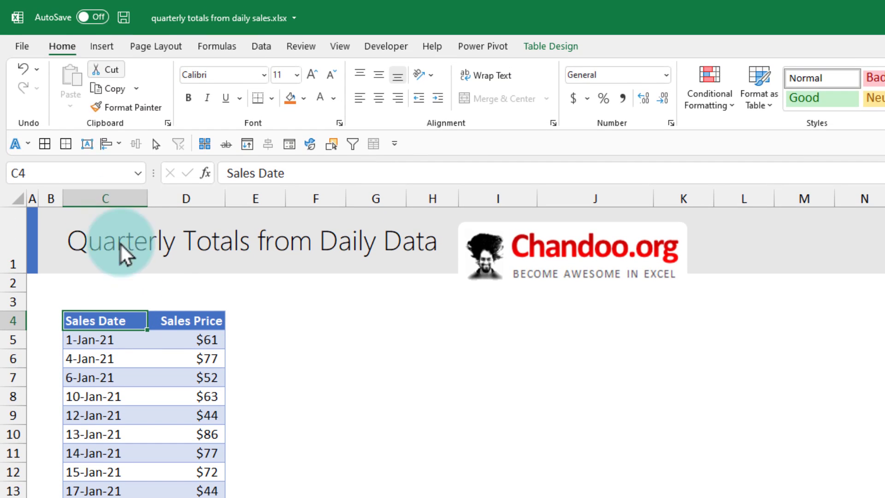
Insert a PivotTable at I4 with Sales Date in Rows, grouped by month Jan–Dec
click(101, 46)
click(41, 77)
click(663, 408)
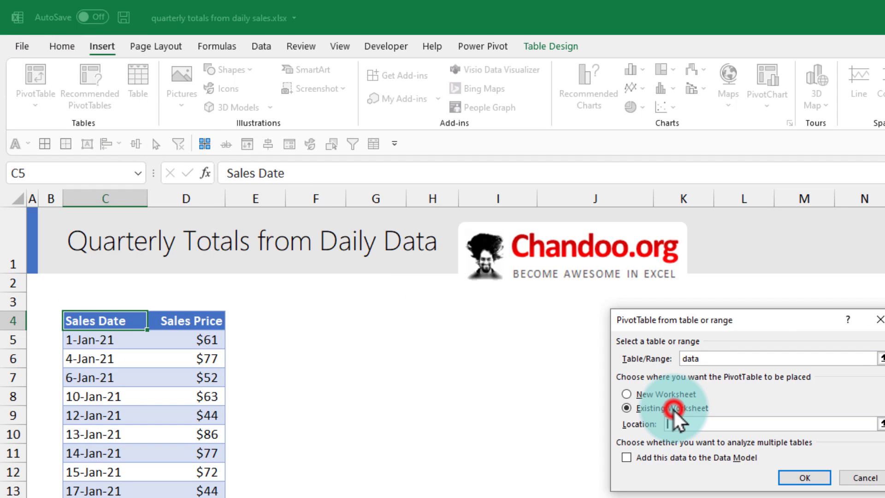
click(474, 318)
key(Return)
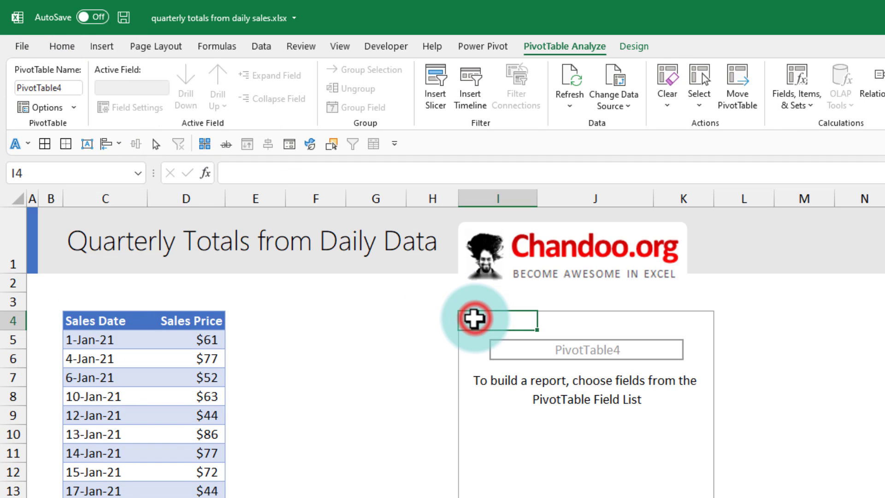
drag(748, 97, 761, 461)
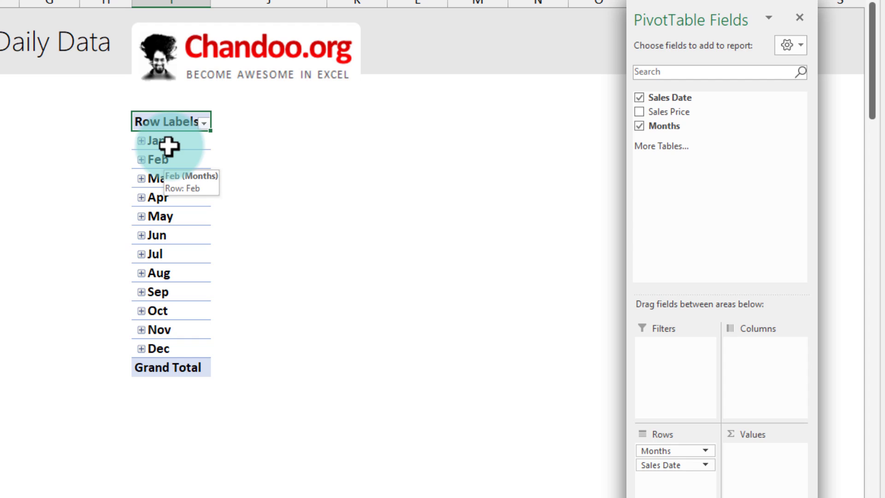
Group the PivotTable dates by Quarters, Months and Days, giving Qtr1 > Jan > daily dates
right_click(170, 160)
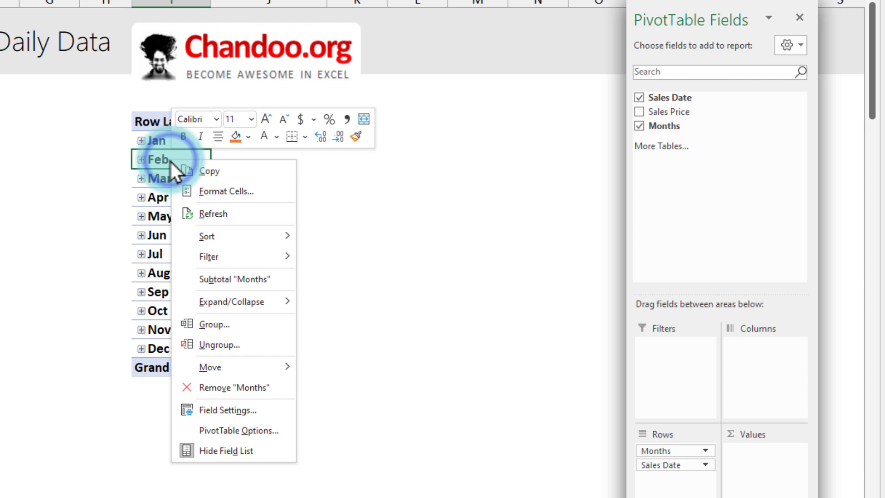
click(213, 325)
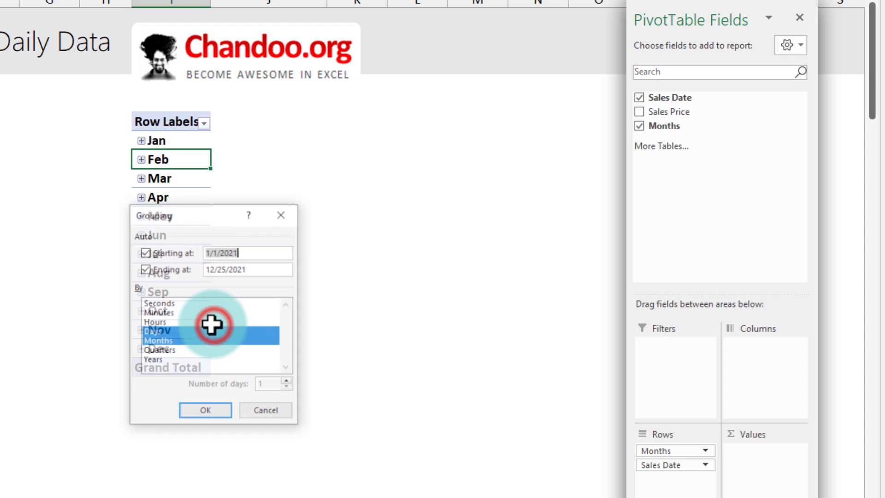
click(162, 351)
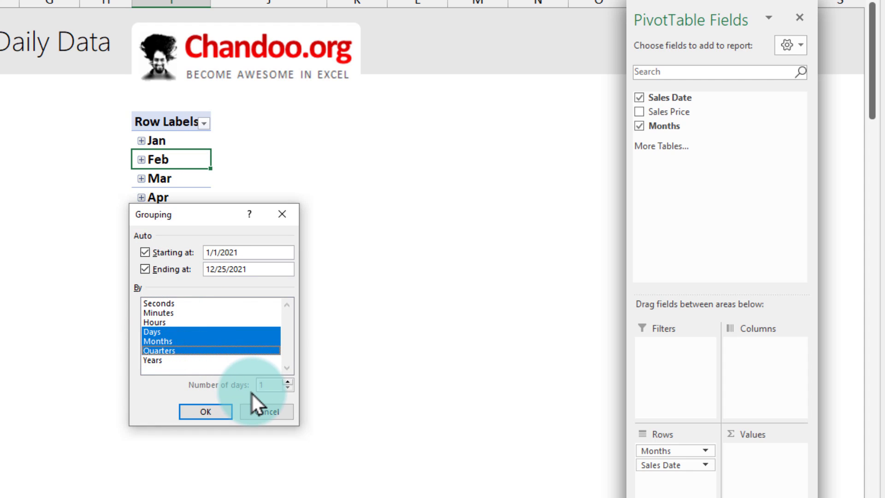
click(150, 334)
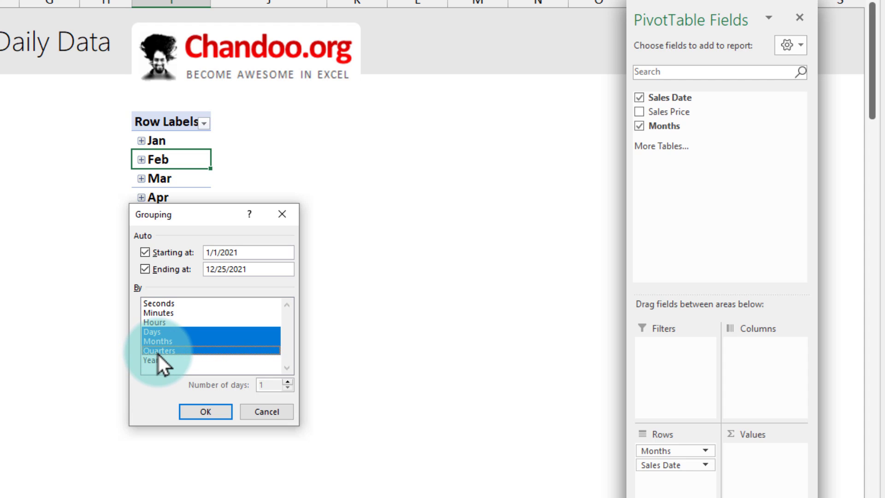
click(203, 410)
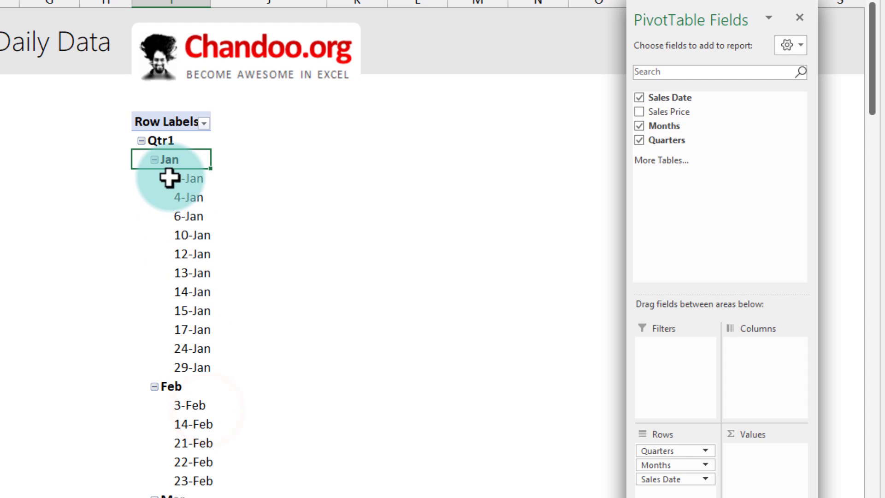
scroll(170, 178, down, 5)
scroll(170, 178, up, 5)
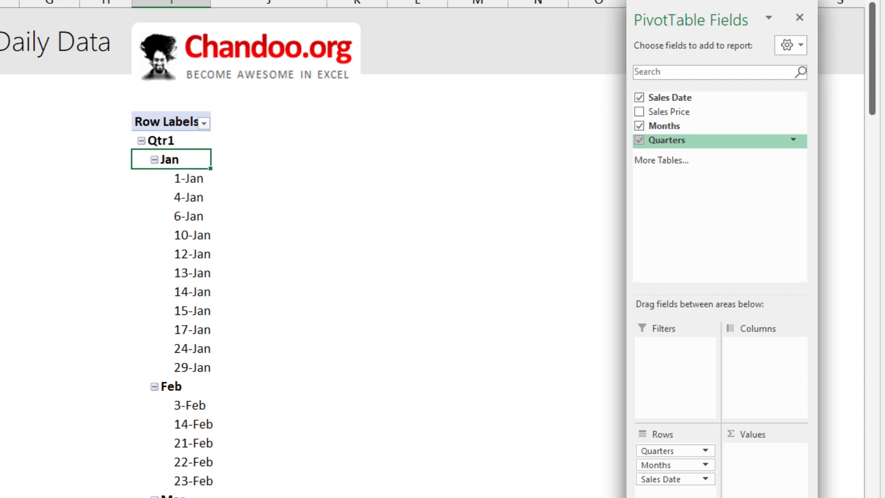
Add Sales Price to Values as an Average and remove Months and Sales Date, leaving Qtr1–Qtr4
drag(662, 113, 778, 466)
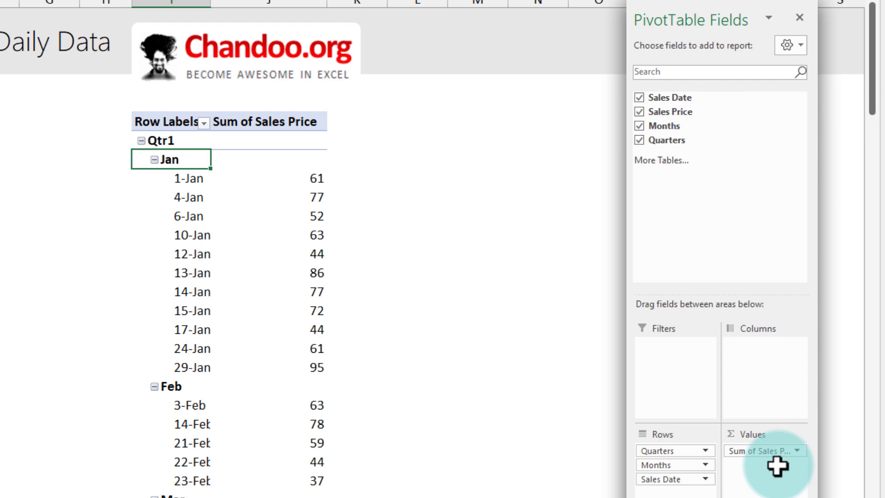
click(310, 186)
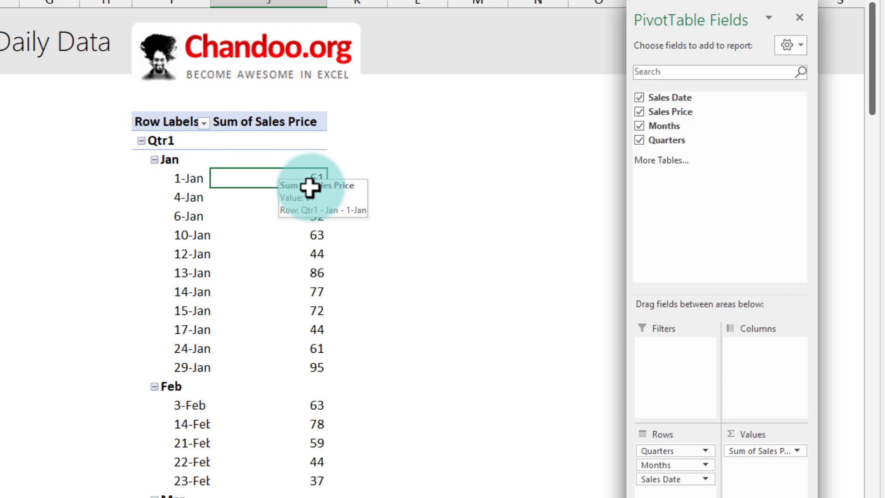
right_click(286, 179)
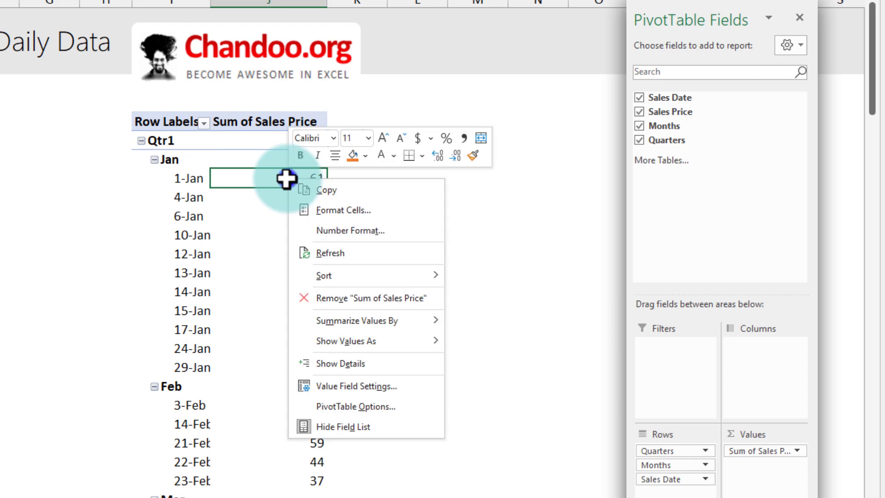
mouse_move(381, 328)
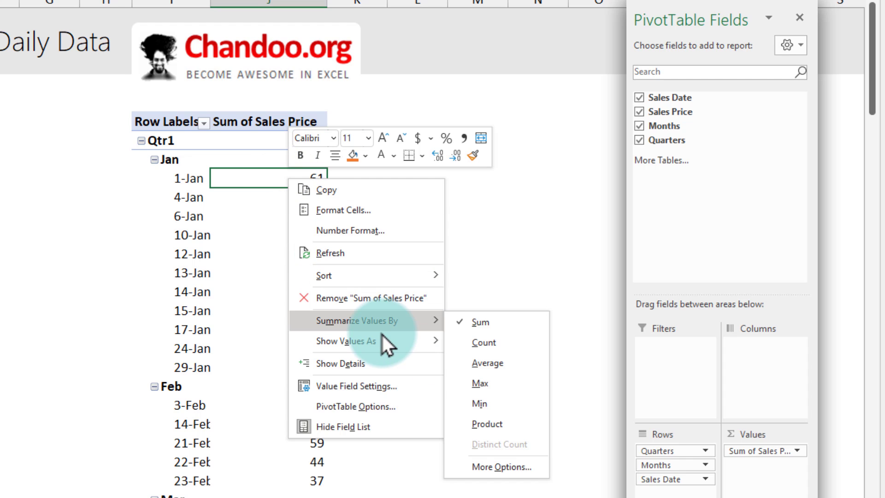
click(486, 360)
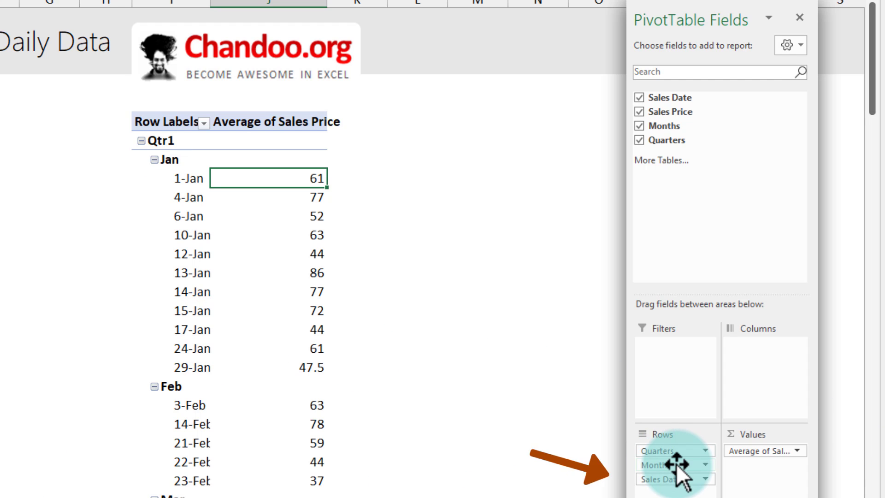
drag(676, 464, 864, 438)
drag(631, 460, 576, 466)
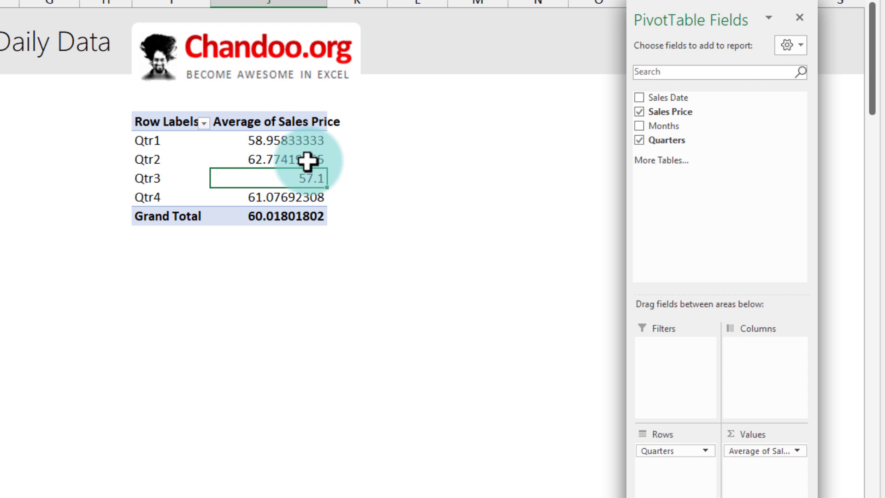
Format the quarterly averages as Currency with 1 decimal and add a Sum of Sales Price column
right_click(286, 142)
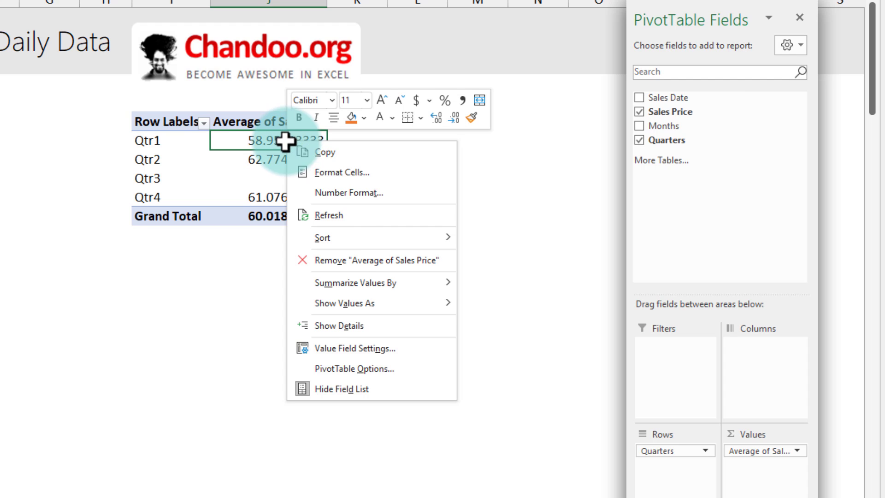
click(340, 193)
click(173, 95)
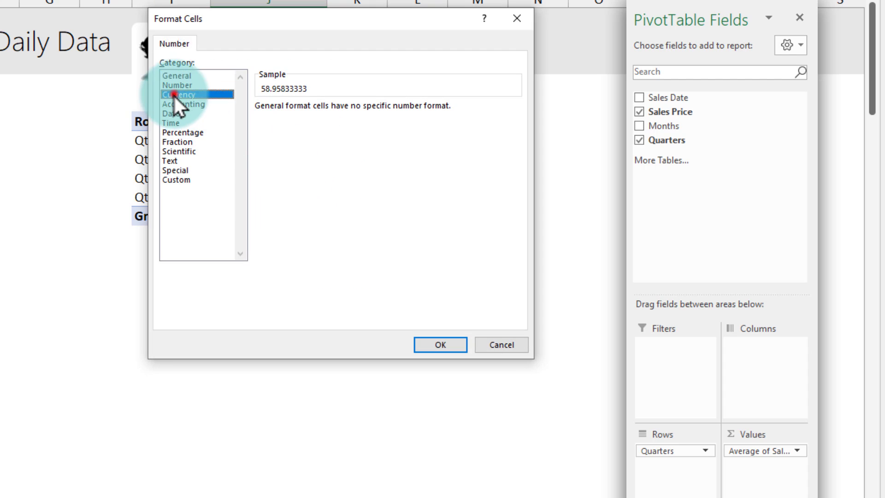
click(354, 115)
click(435, 346)
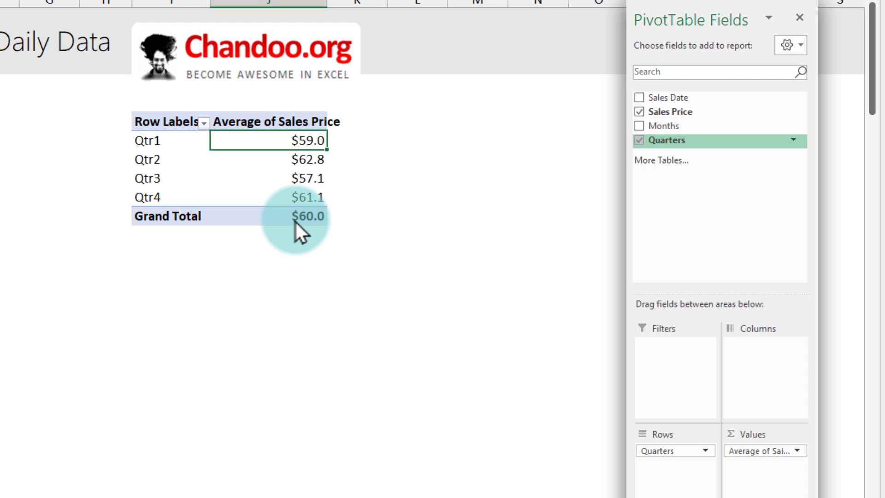
mouse_move(686, 111)
mouse_down()
mouse_move(734, 164)
mouse_move(766, 482)
mouse_move(765, 464)
mouse_up()
click(353, 137)
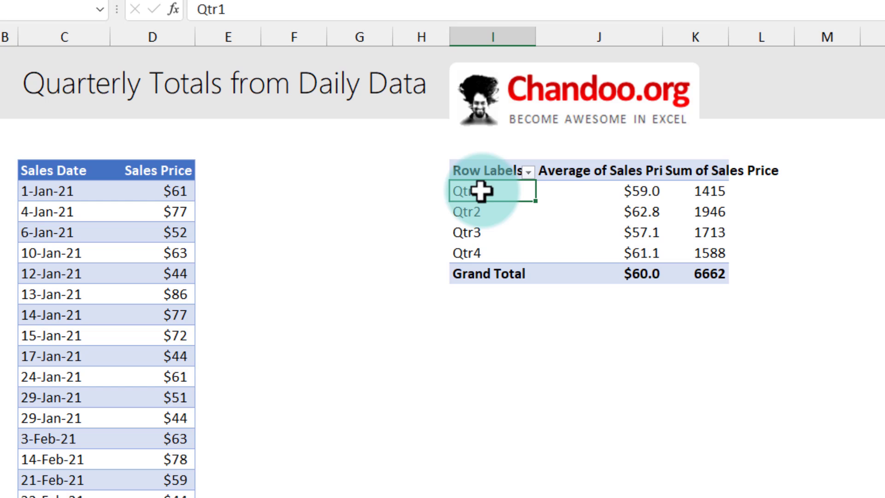
click(468, 183)
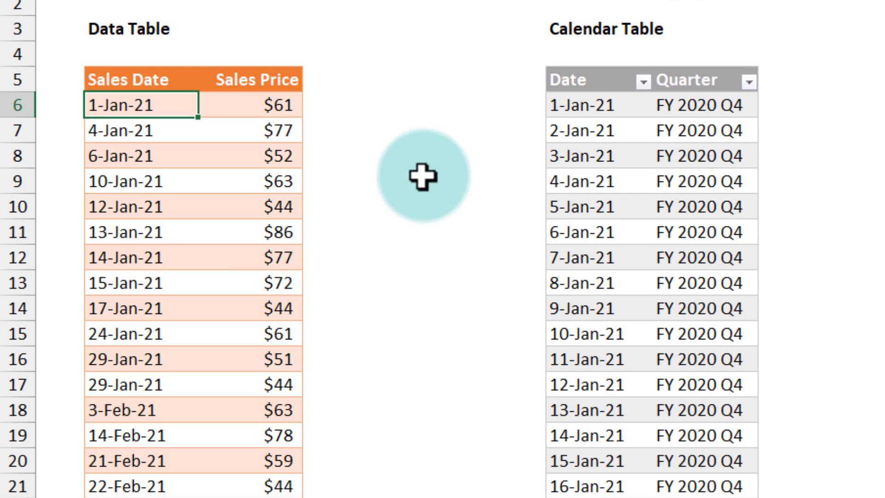
click(608, 105)
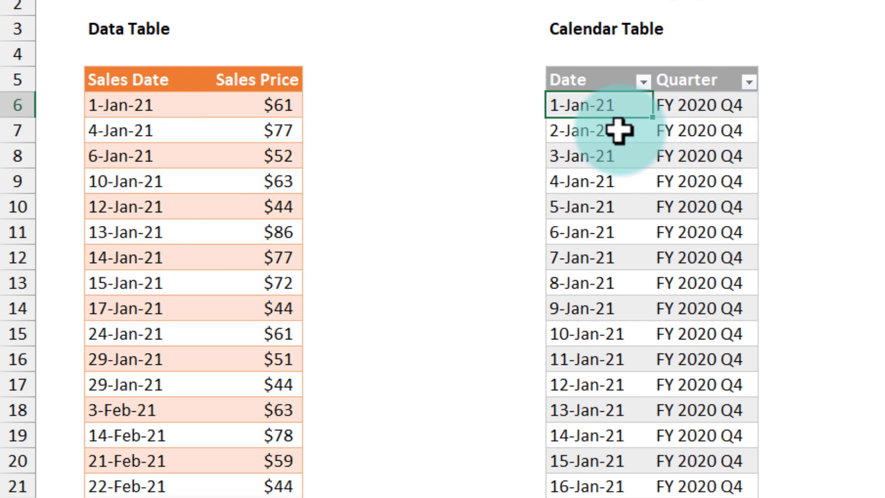
scroll(618, 131, down, 5)
scroll(618, 130, up, 5)
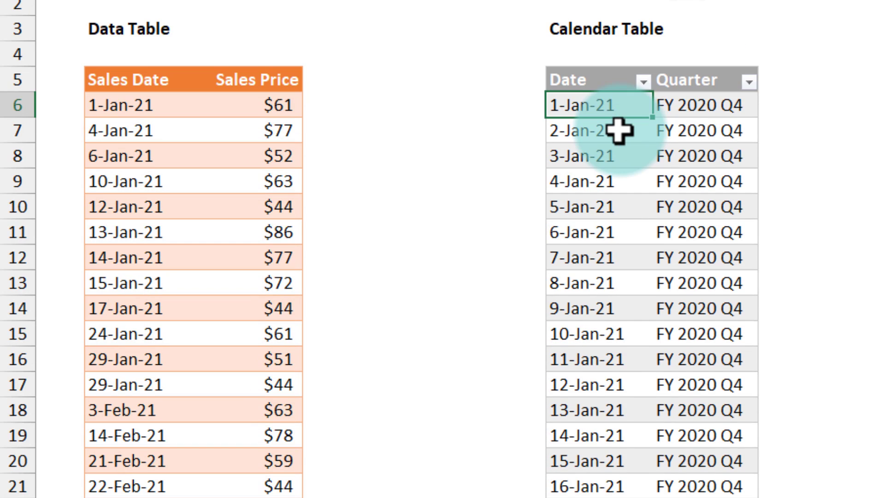
click(729, 105)
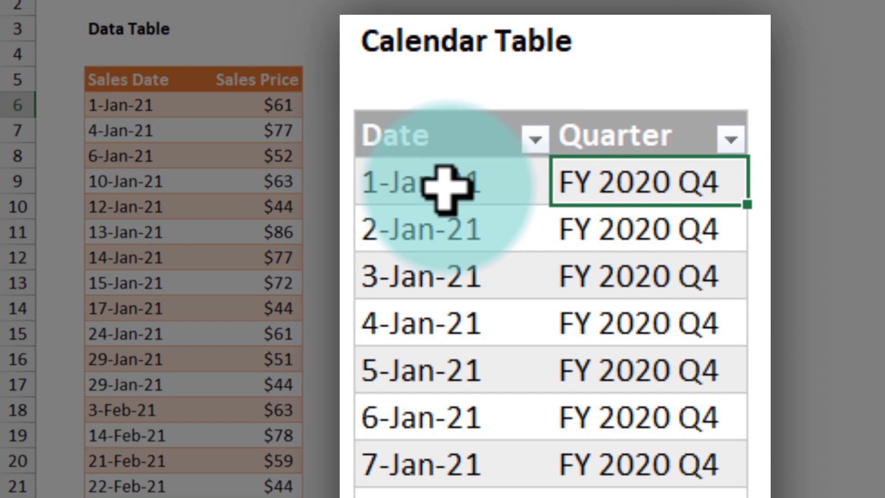
click(445, 189)
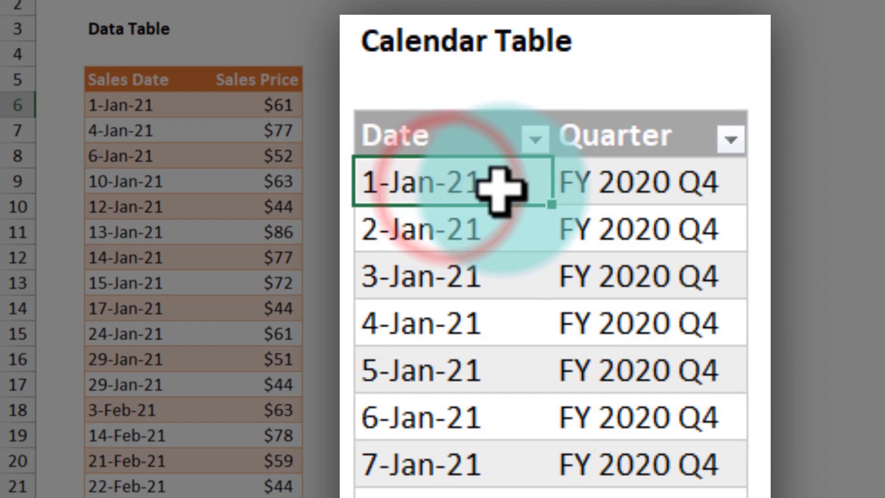
click(687, 193)
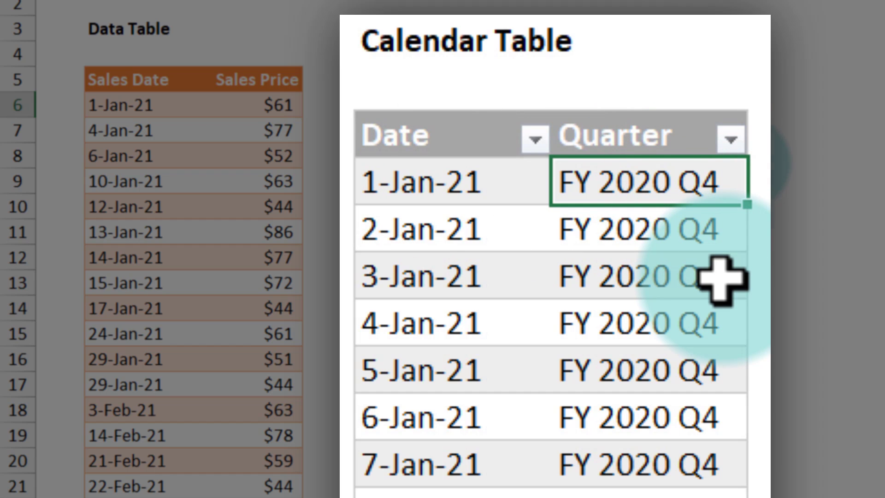
scroll(721, 279, down, 4)
scroll(736, 263, up, 4)
scroll(736, 264, up, 2)
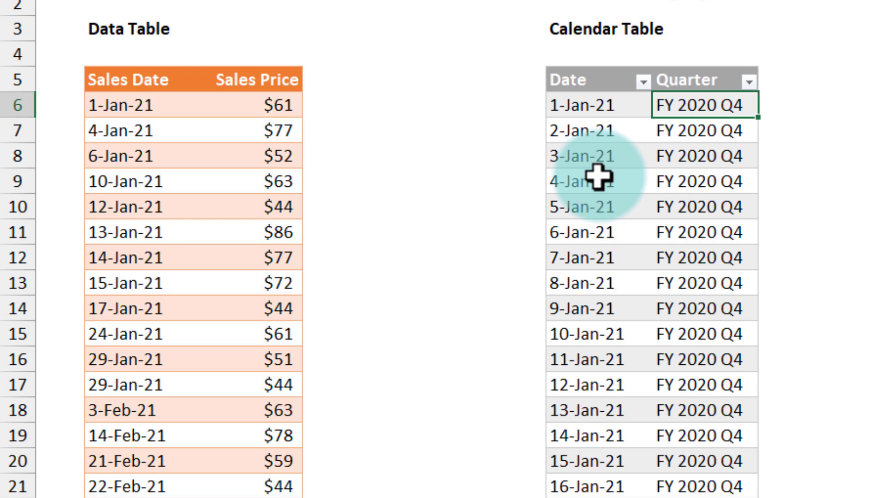
click(146, 119)
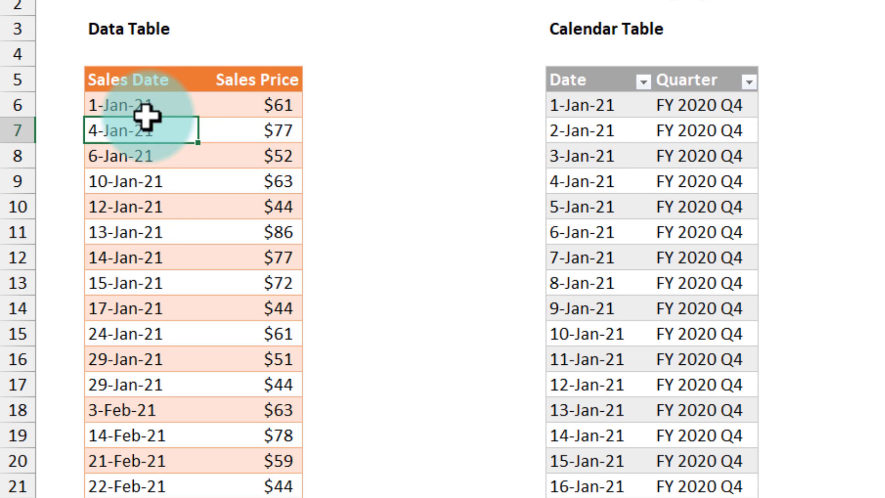
Select the Sales Date and Calendar Date columns and begin a new relationship on table data2
click(129, 75)
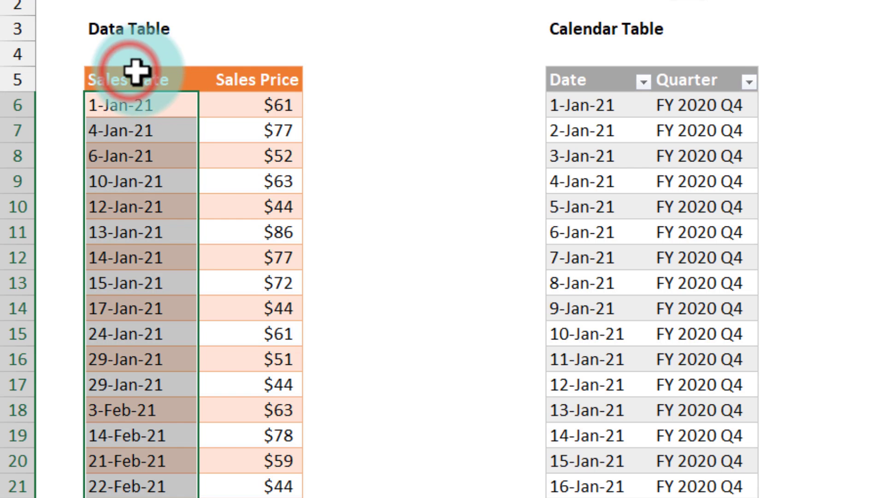
click(582, 62)
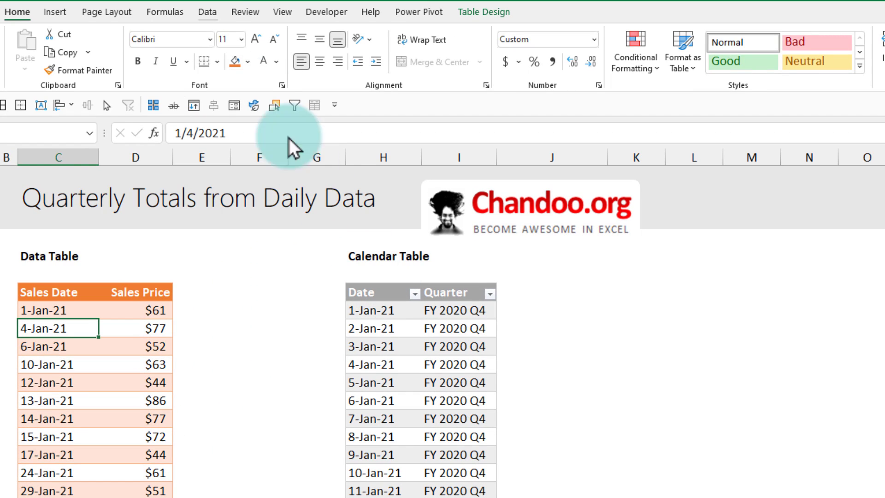
click(207, 13)
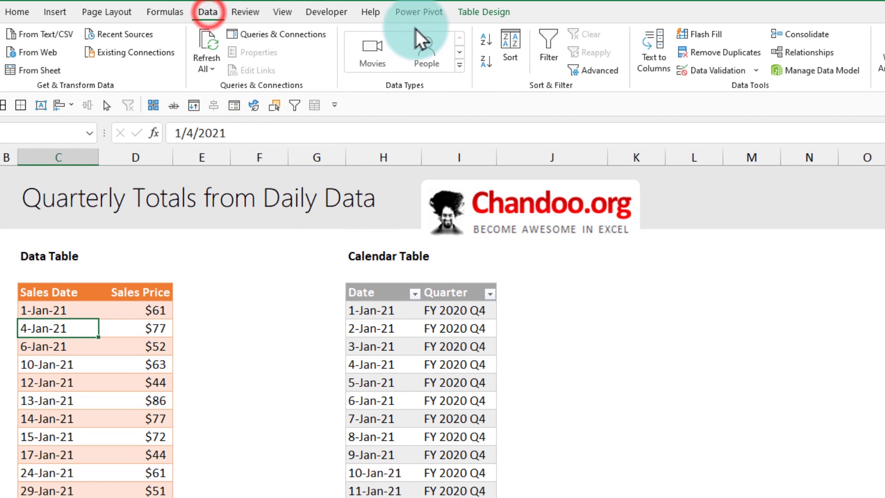
click(792, 54)
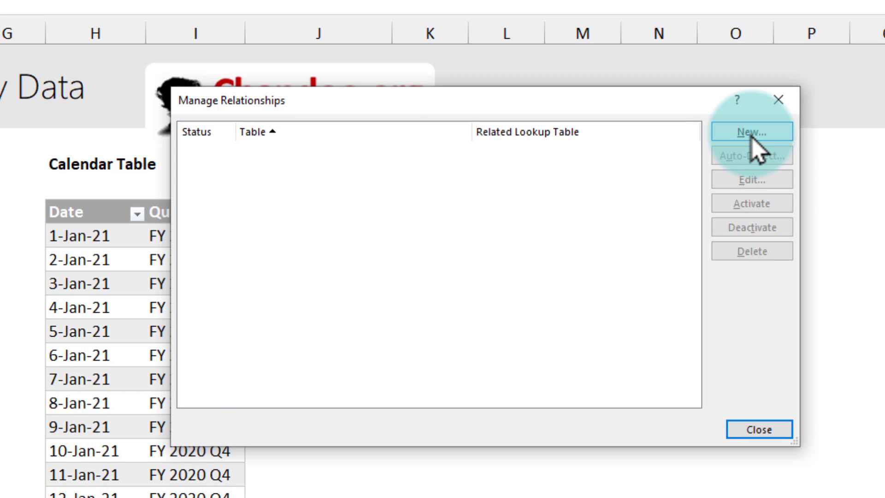
click(752, 138)
click(300, 251)
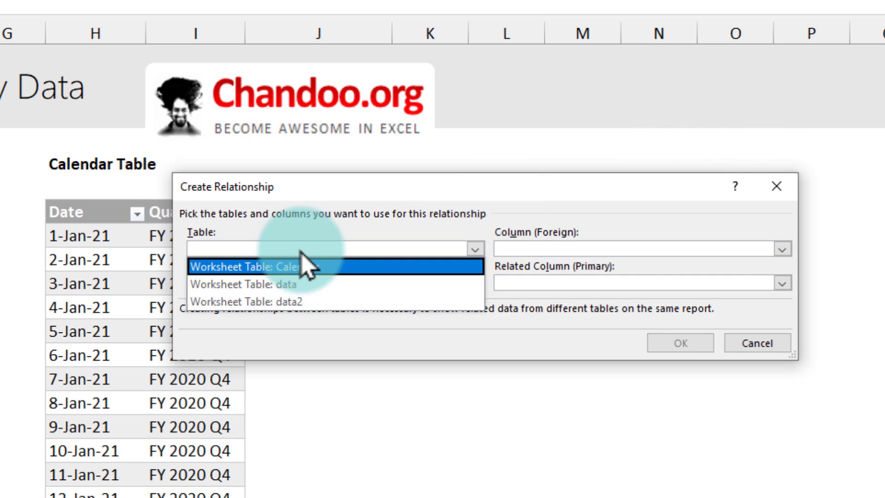
click(281, 301)
Link data2's Sales Date column to the Calendar table's Date column and close Relationships
click(553, 248)
click(541, 266)
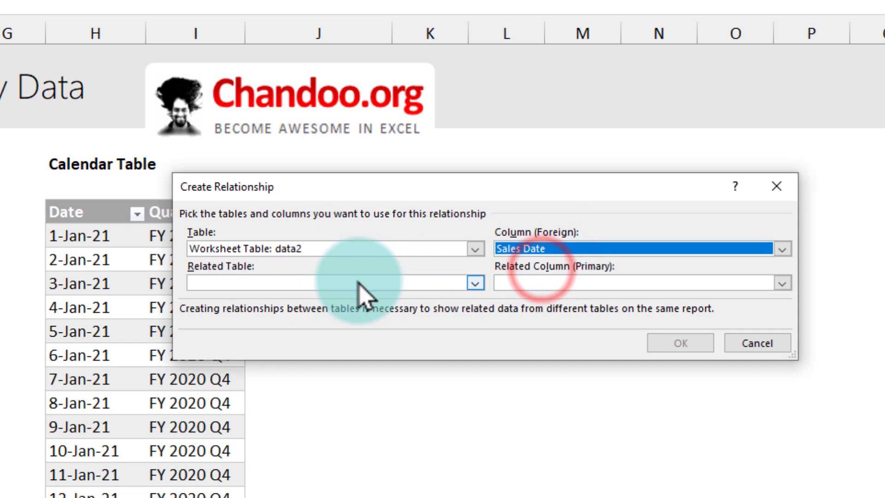
click(322, 282)
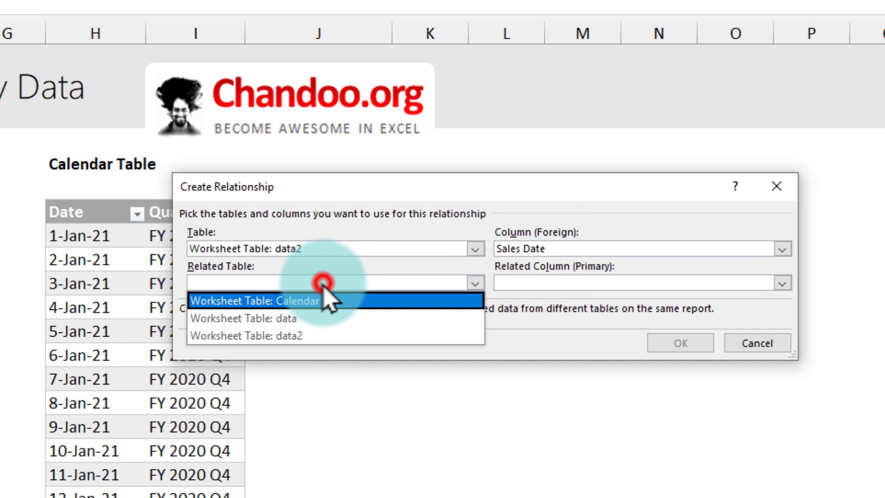
click(296, 300)
click(569, 282)
click(534, 301)
click(683, 342)
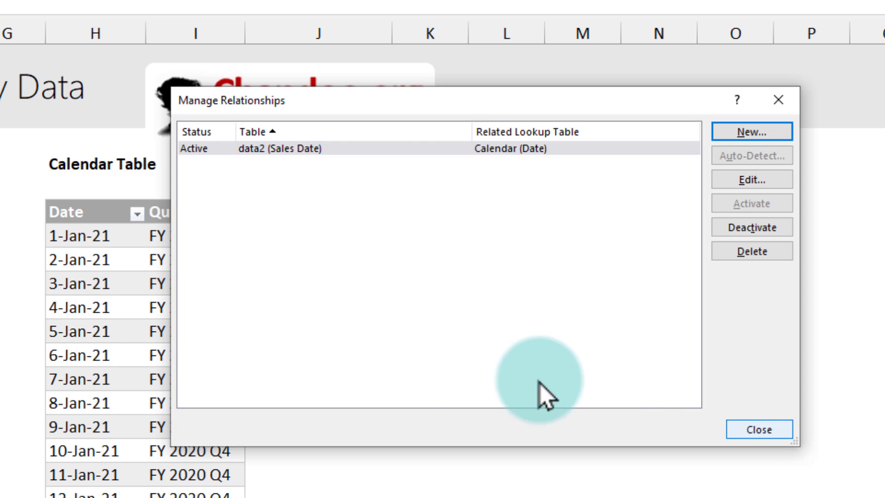
click(758, 429)
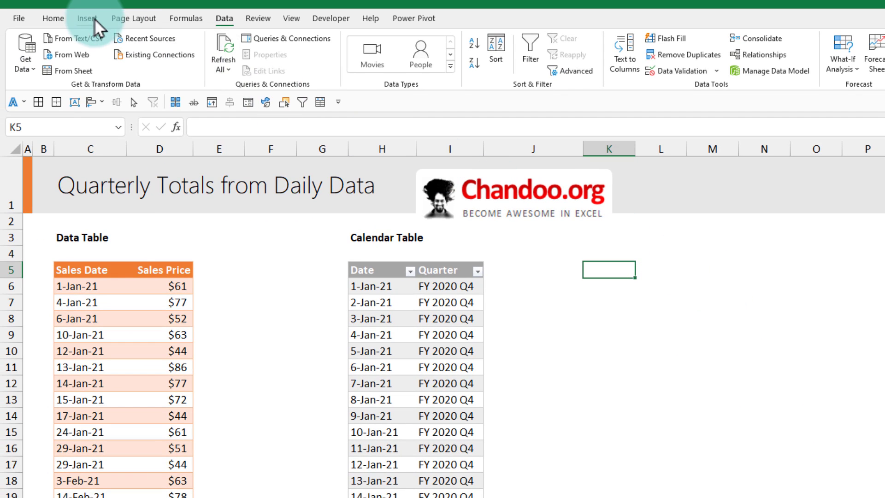
Insert a PivotTable from the Data Model at cell K5
click(88, 18)
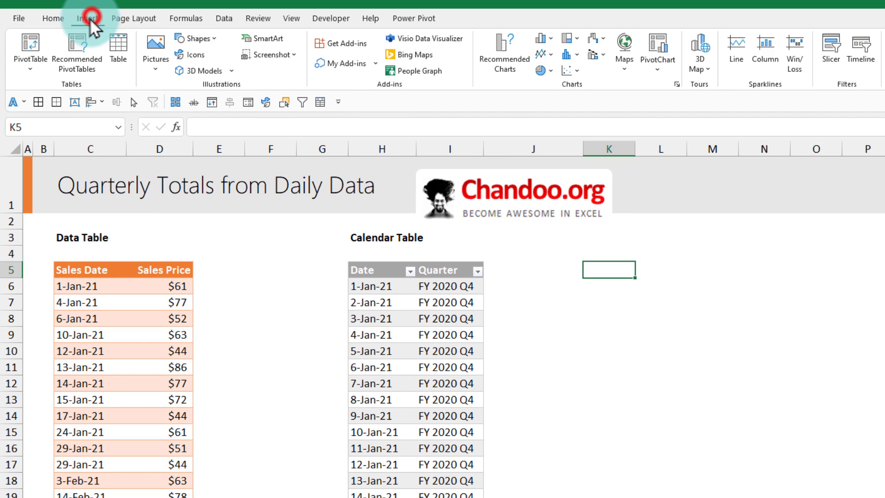
click(29, 68)
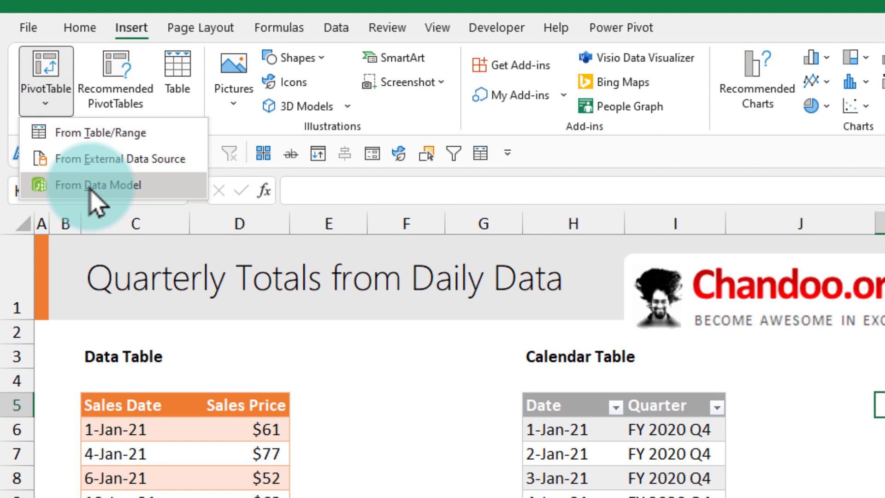
click(91, 187)
key(Return)
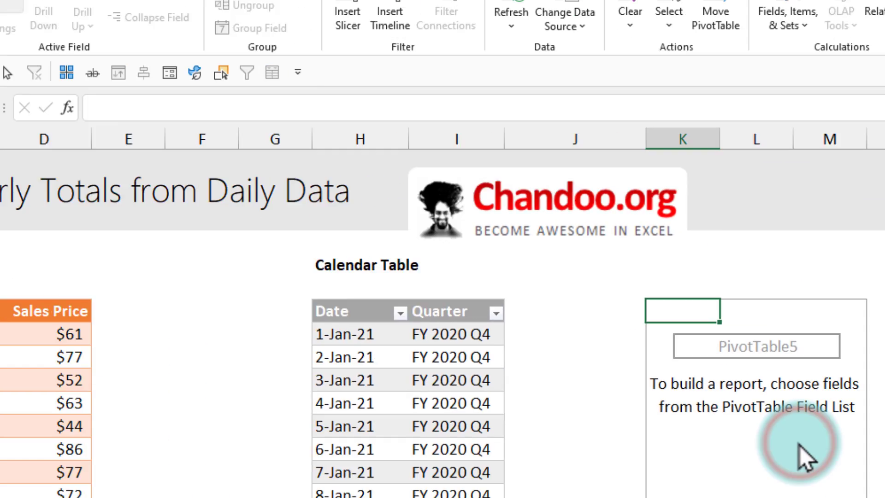
Put Calendar Quarter in Rows and Sales Price in Values, summarised as Average
click(729, 415)
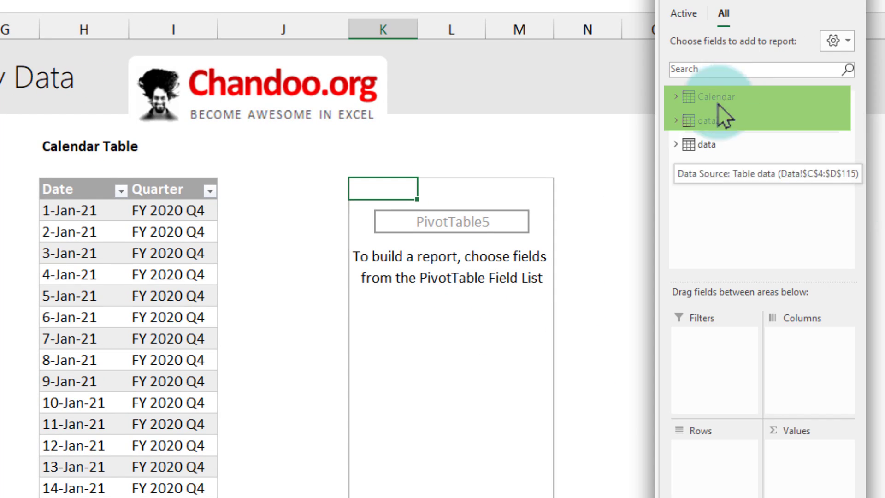
click(675, 98)
drag(732, 125, 706, 457)
click(676, 152)
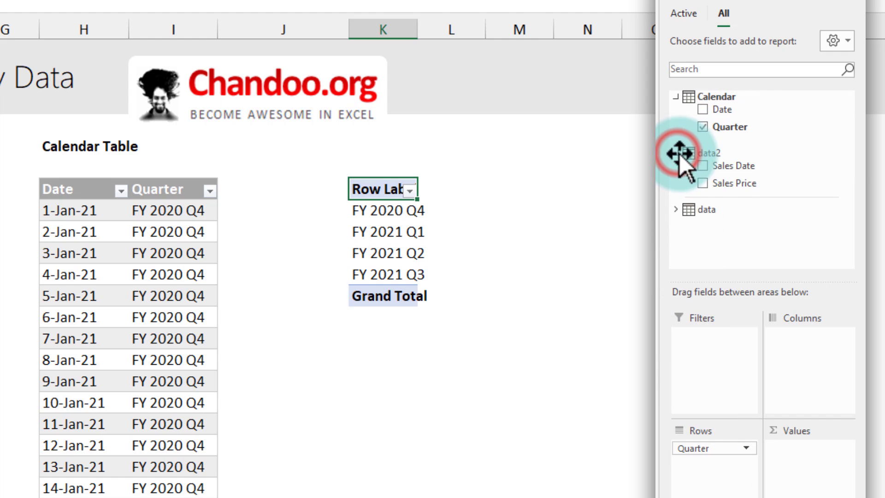
drag(744, 183, 813, 479)
right_click(479, 217)
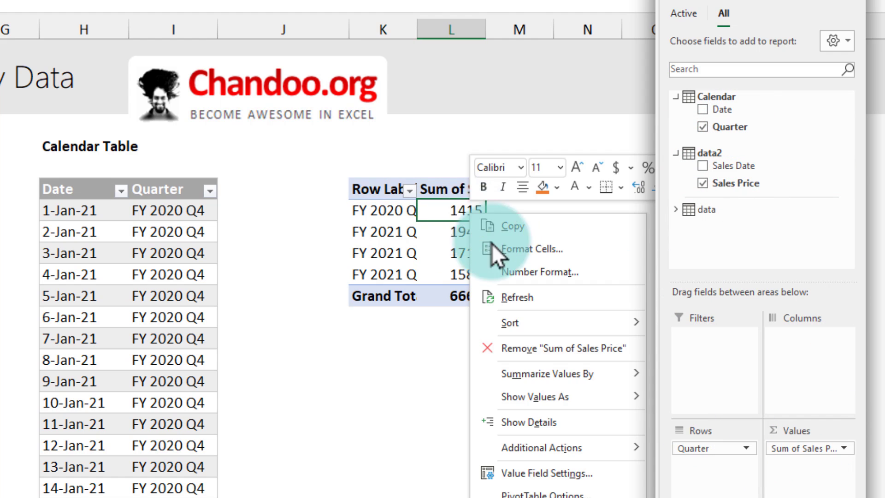
mouse_move(613, 389)
click(714, 422)
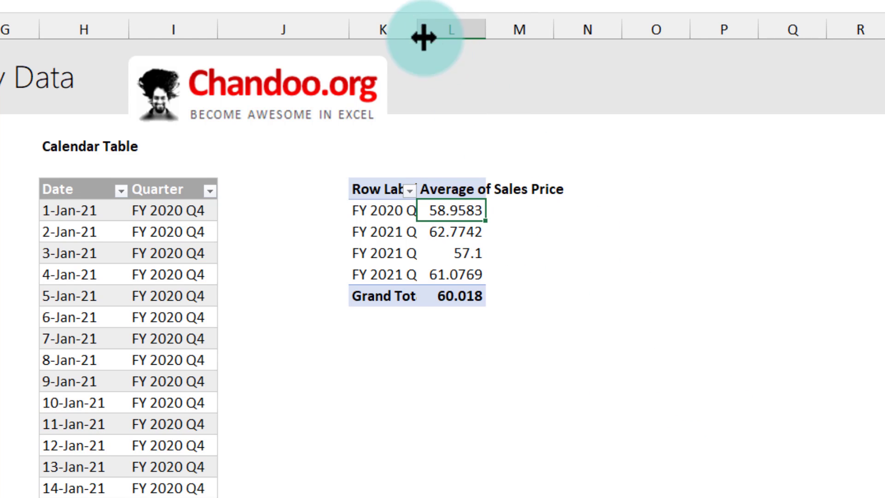
Widen column K for the quarter labels and autofit column L with Alt+H, O, I
drag(417, 30, 462, 30)
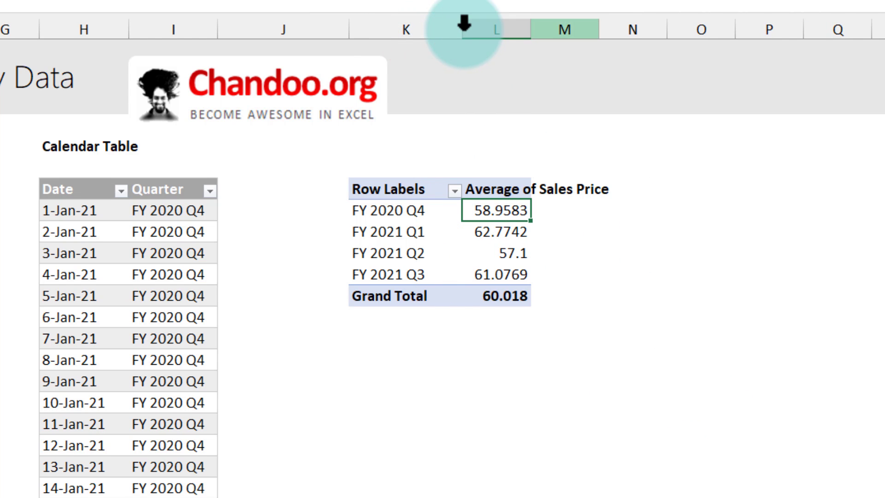
key(alt+h)
key(o)
key(i)
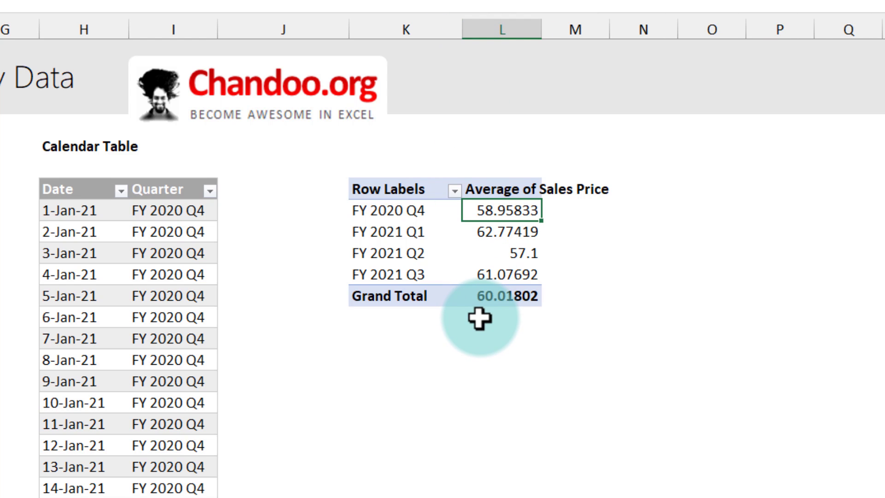